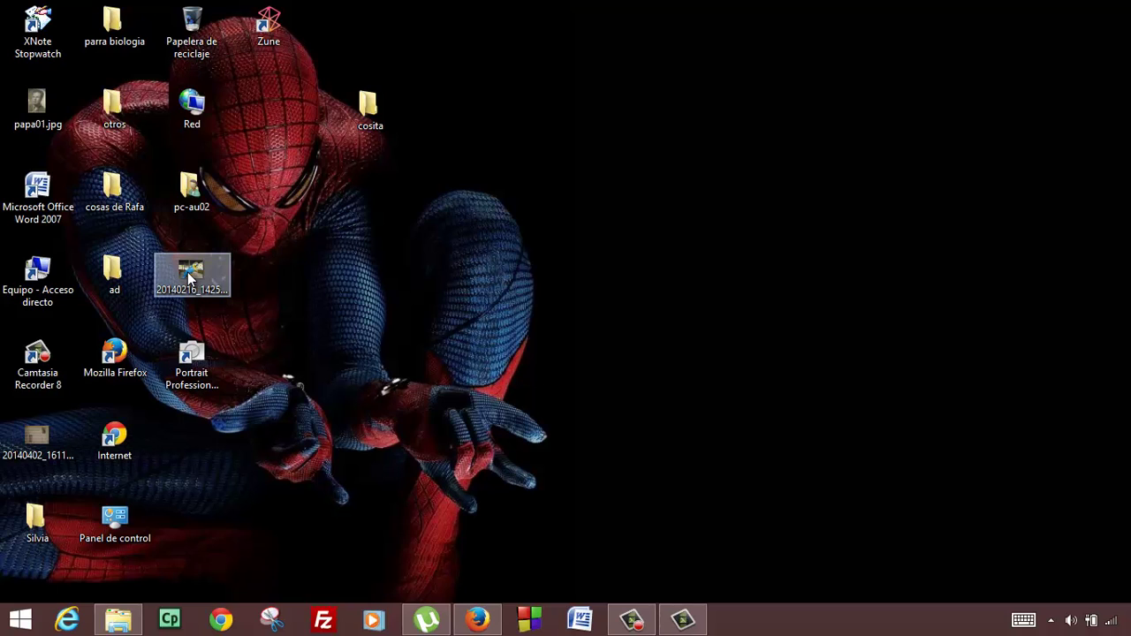
Copy the desktop photo and create a new desktop folder named 'fotillos para trabajar'
right_click(188, 272)
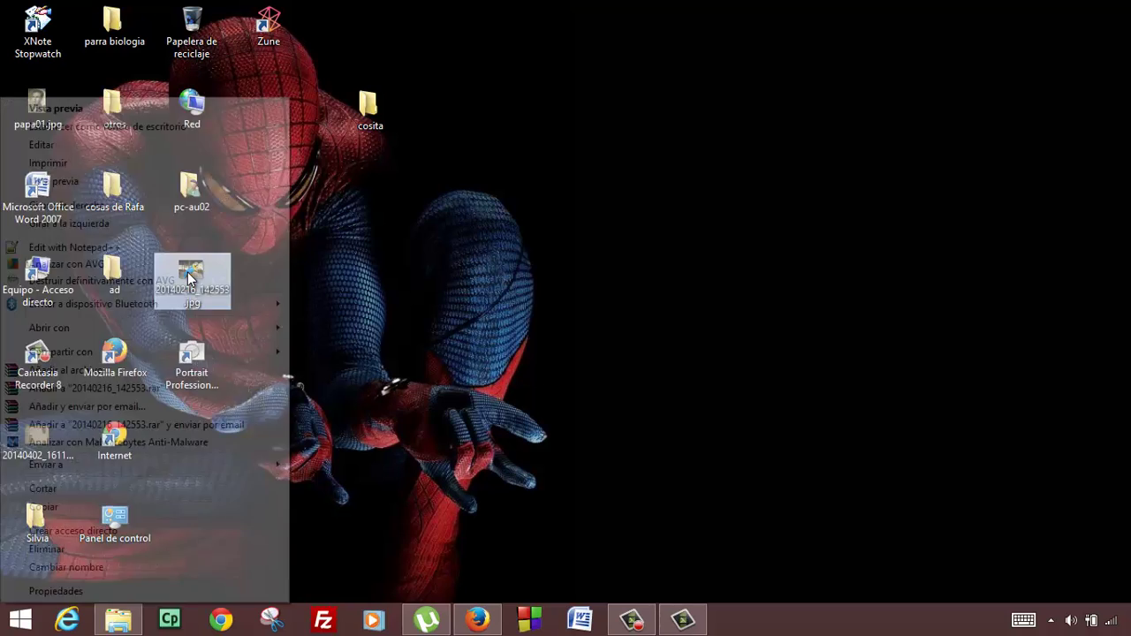
left_click(118, 508)
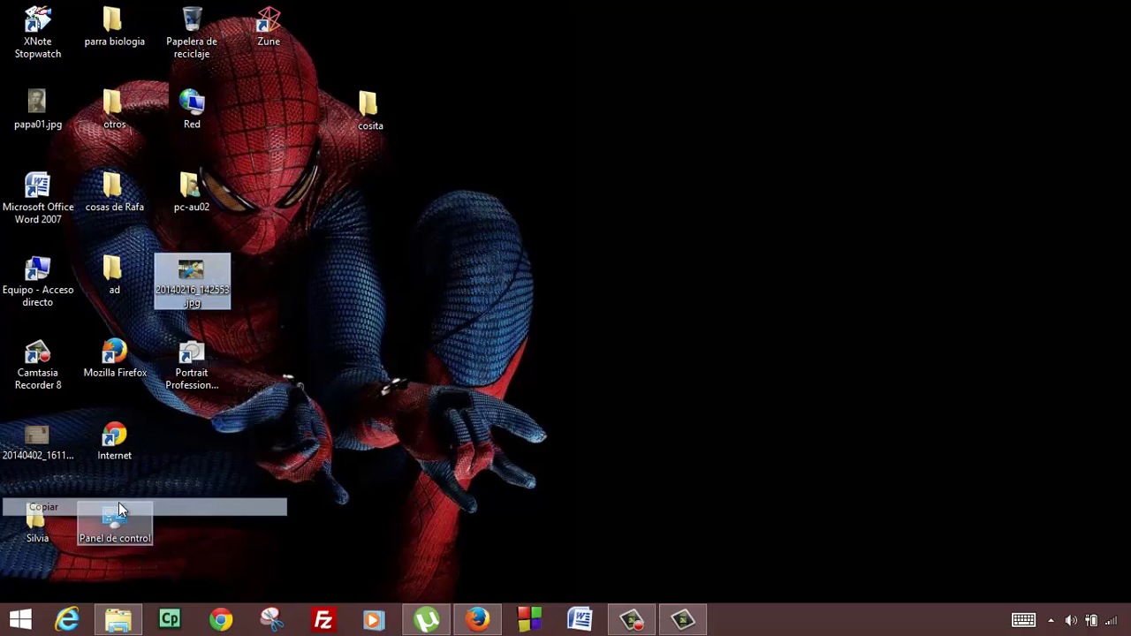
right_click(343, 256)
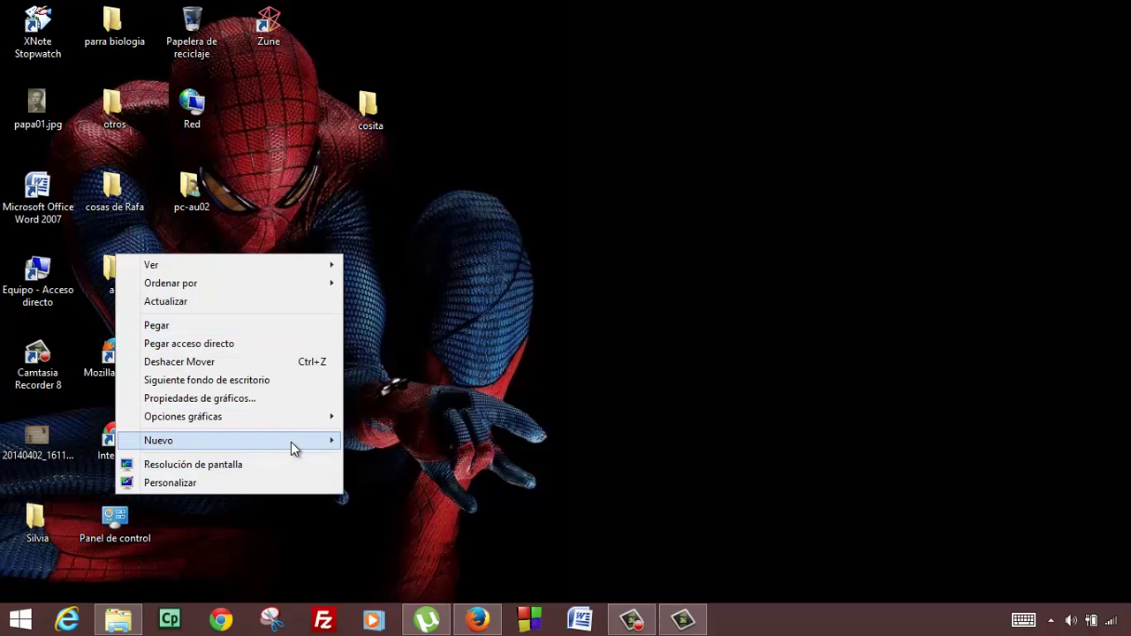
left_click(302, 439)
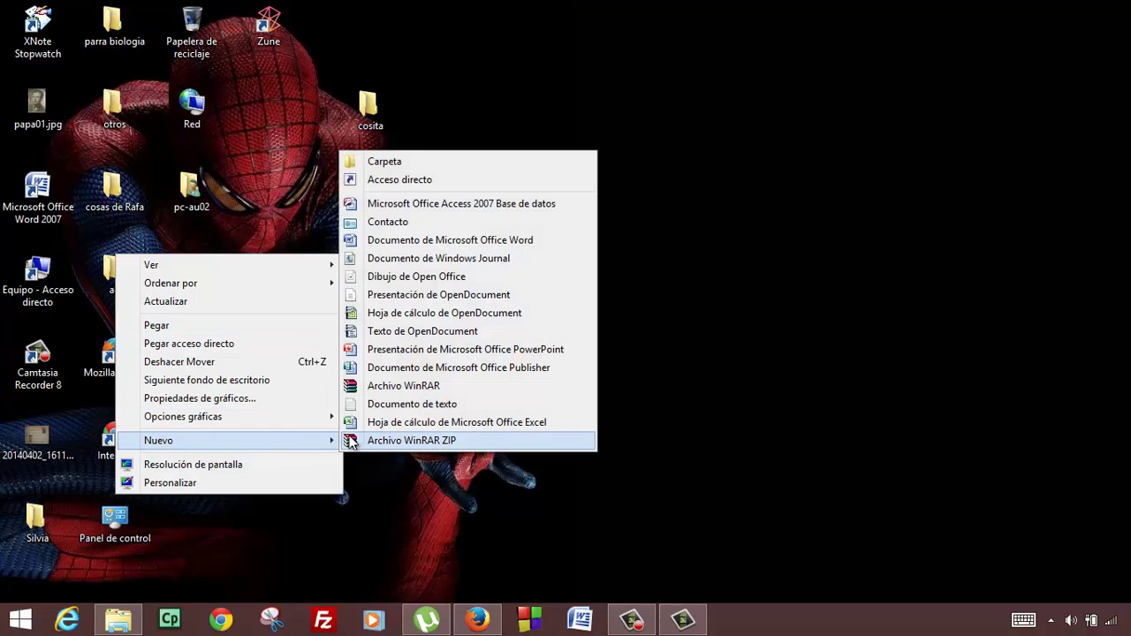
left_click(438, 162)
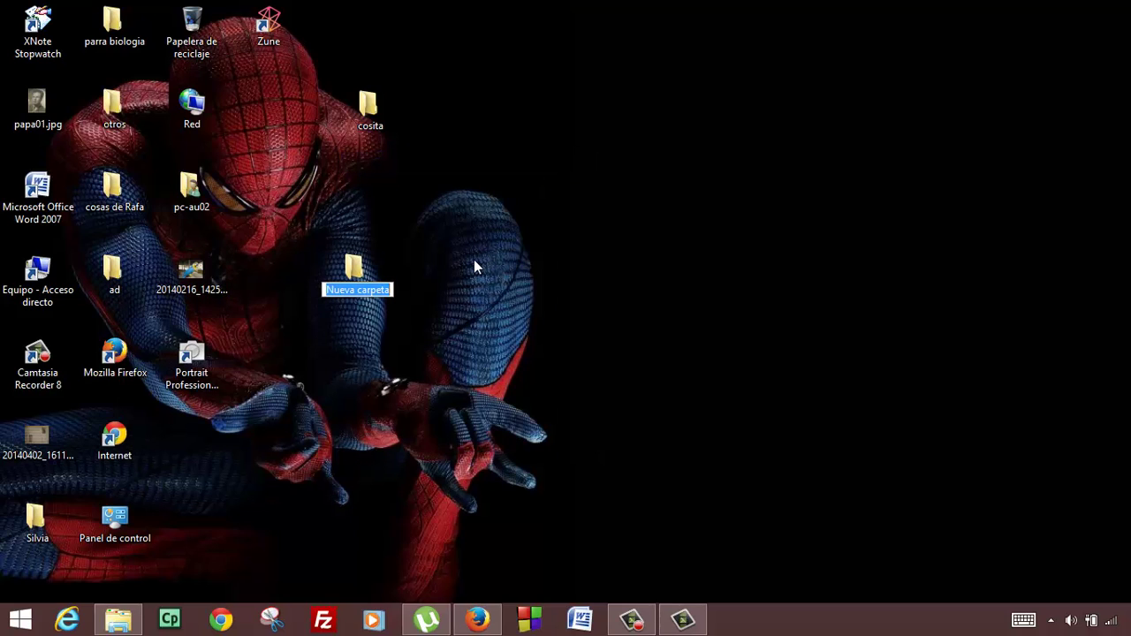
type("fotillos para ")
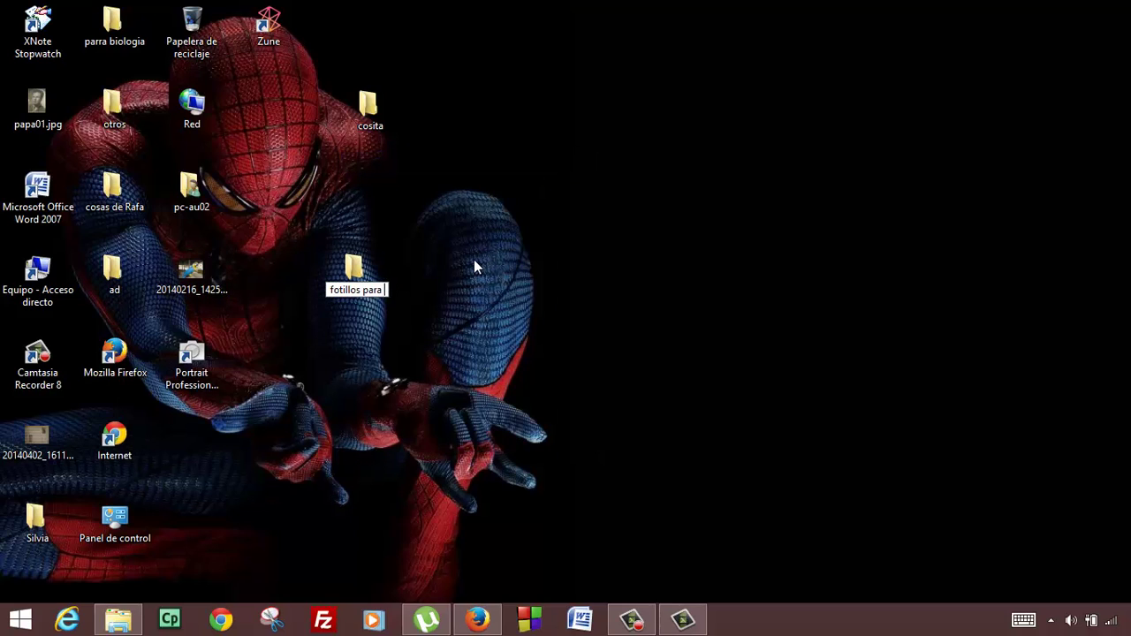
type("trabajar")
key("Return")
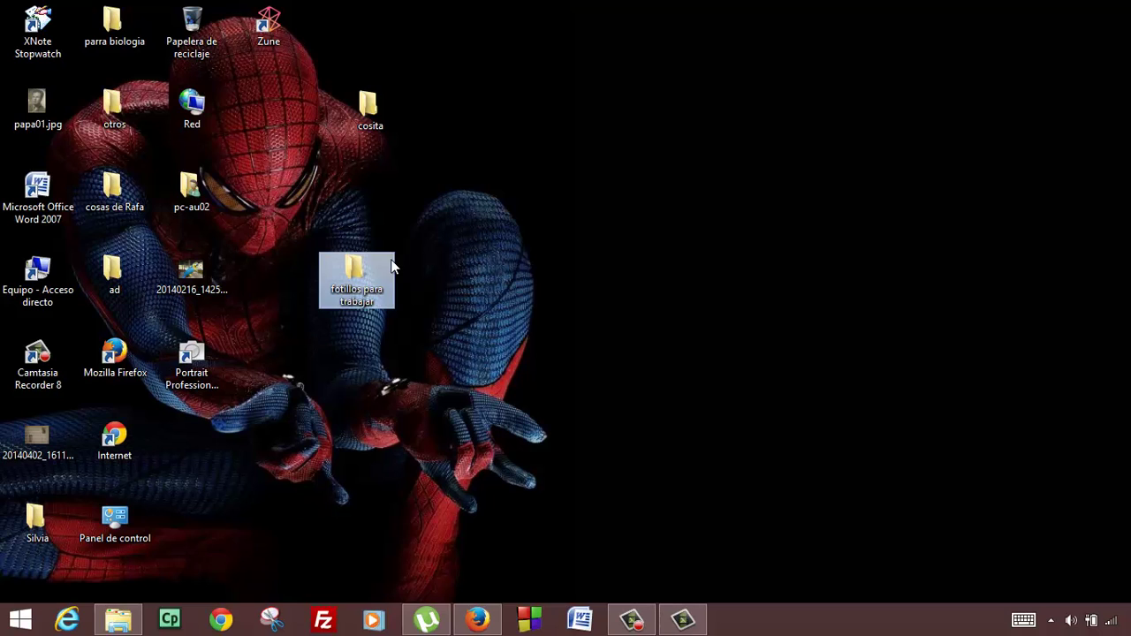
Paste the photo into the 'fotillos para trabajar' folder and bring up its context menu
double_click(387, 268)
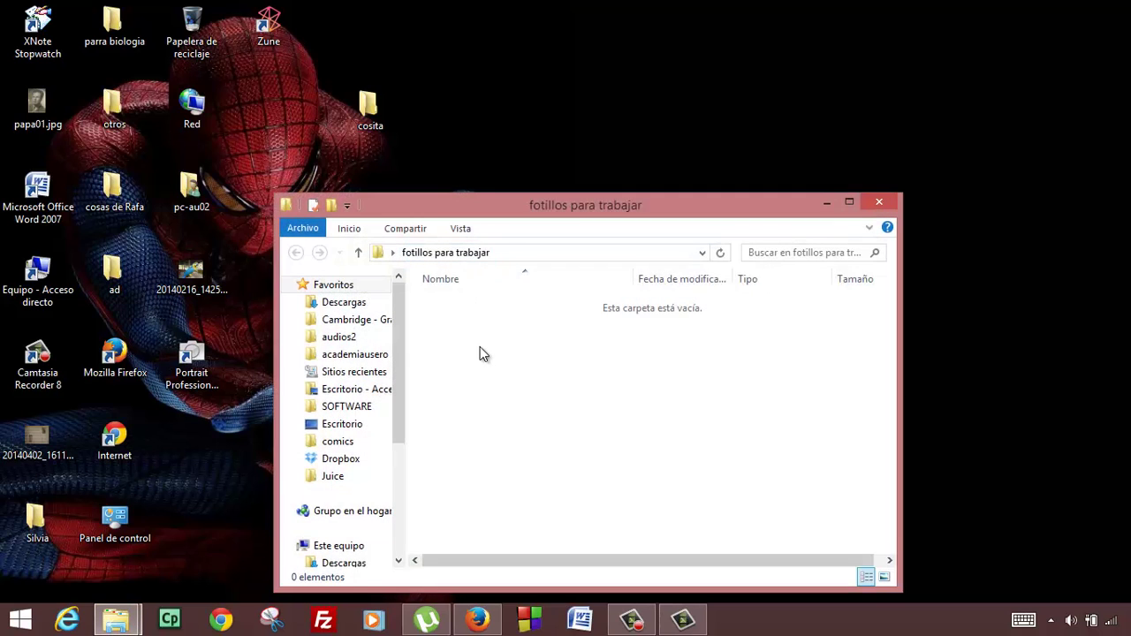
key("ctrl+v")
left_click(511, 380)
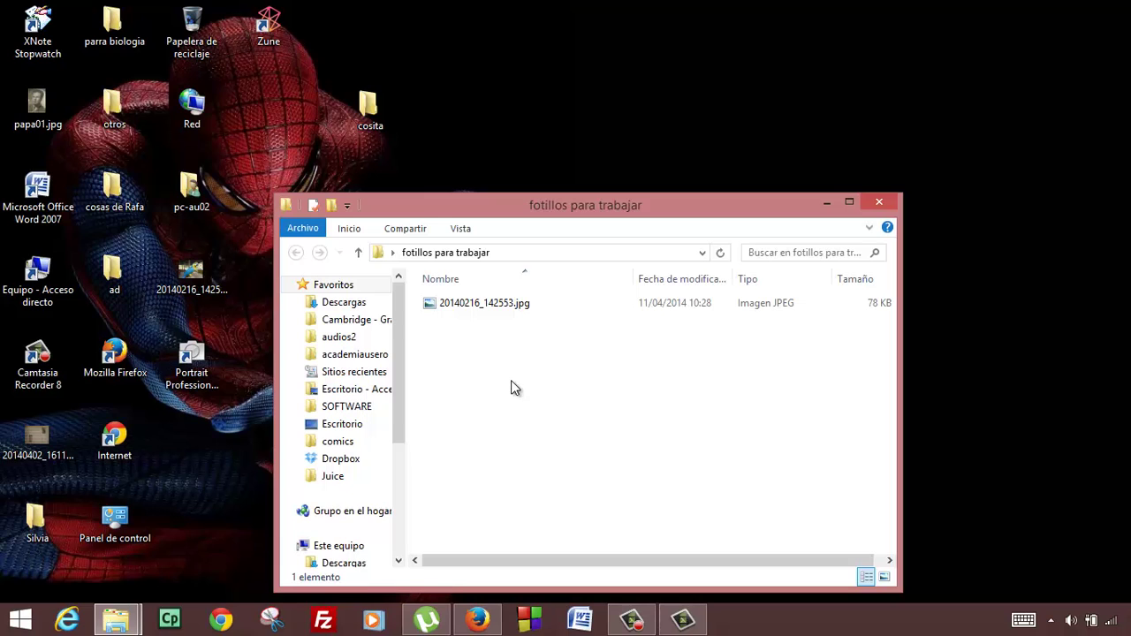
right_click(495, 304)
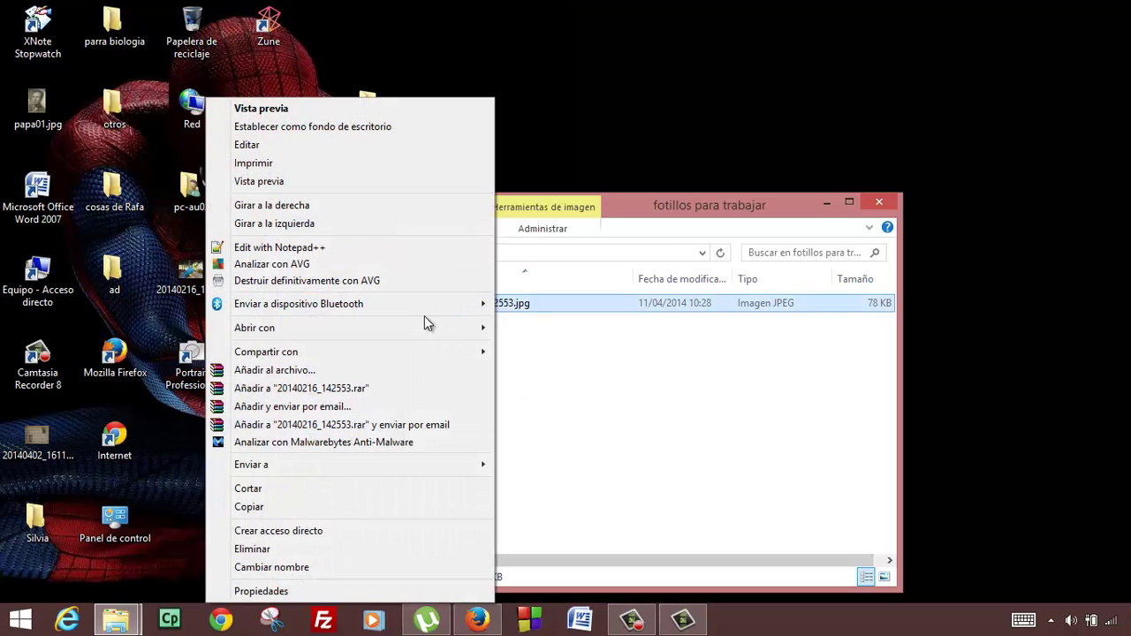
Open 20140216_142553.jpg with Adobe Photoshop via Abrir con
mouse_move(254, 328)
left_click(541, 329)
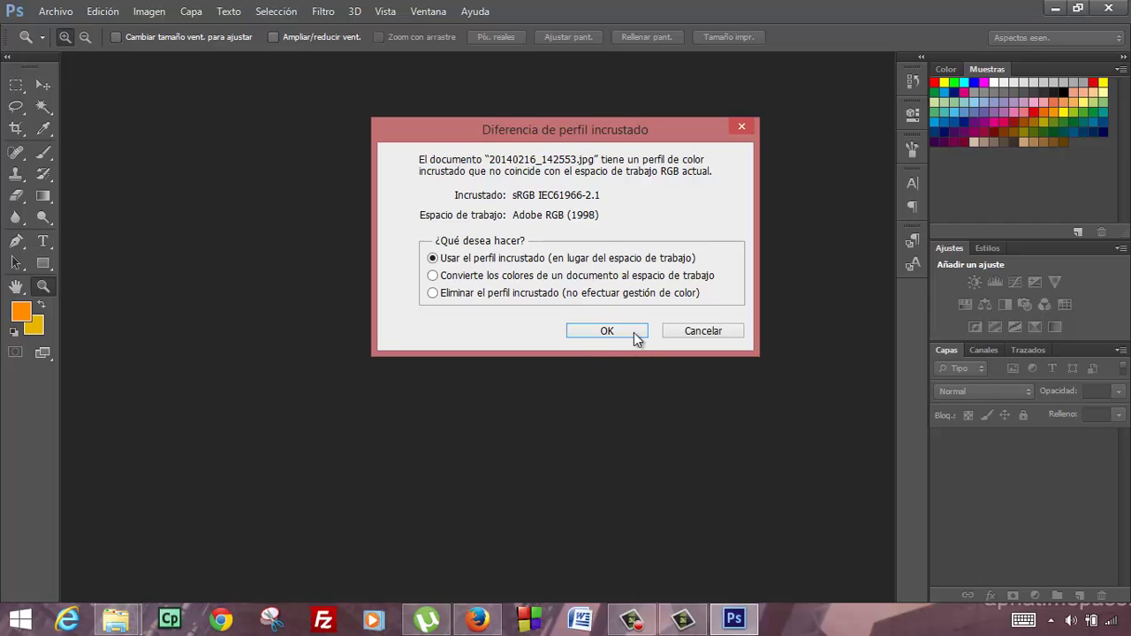
Keep the embedded sRGB profile for the parrot photo and the anthurium image
left_click(633, 334)
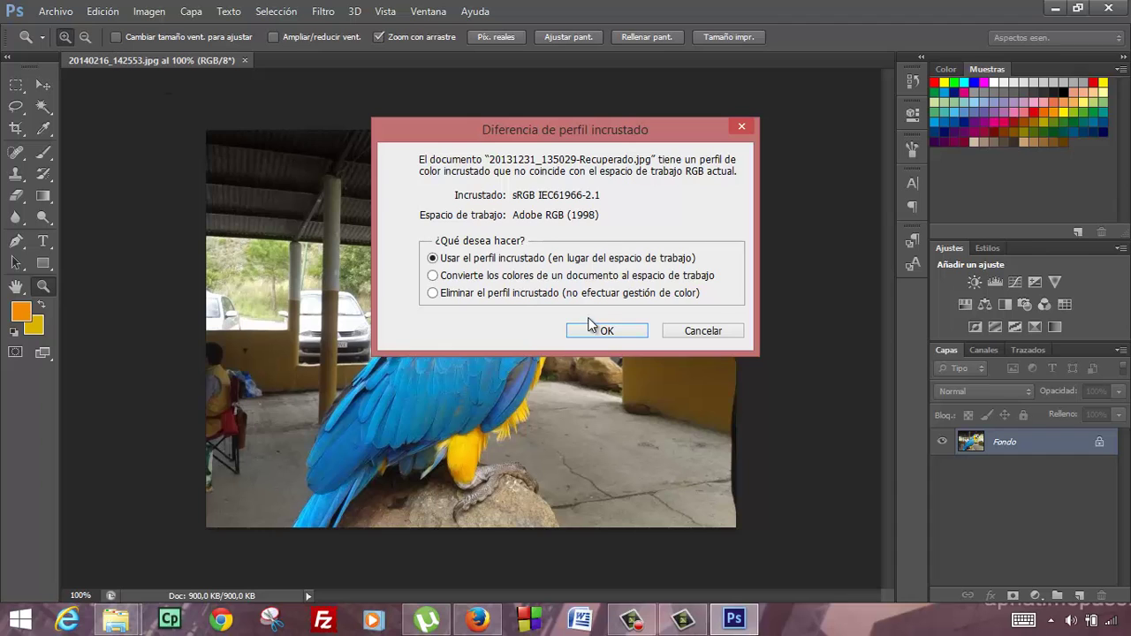
left_click(597, 328)
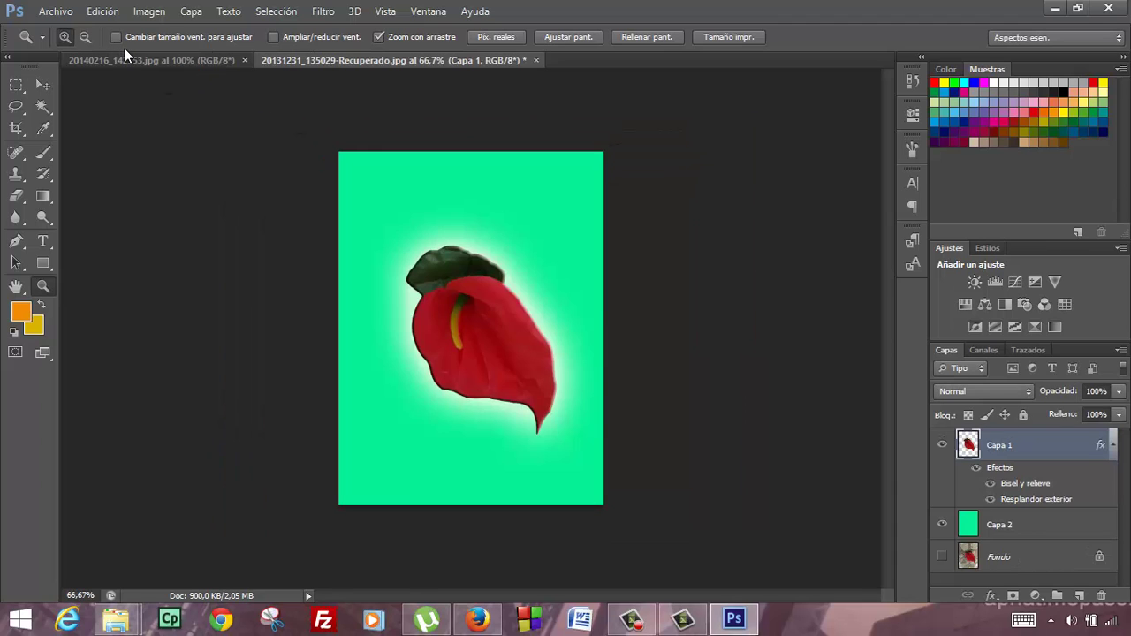
Save the parrot photo as lorito.jpg with JPEG quality 12 (Máxima)
left_click(142, 61)
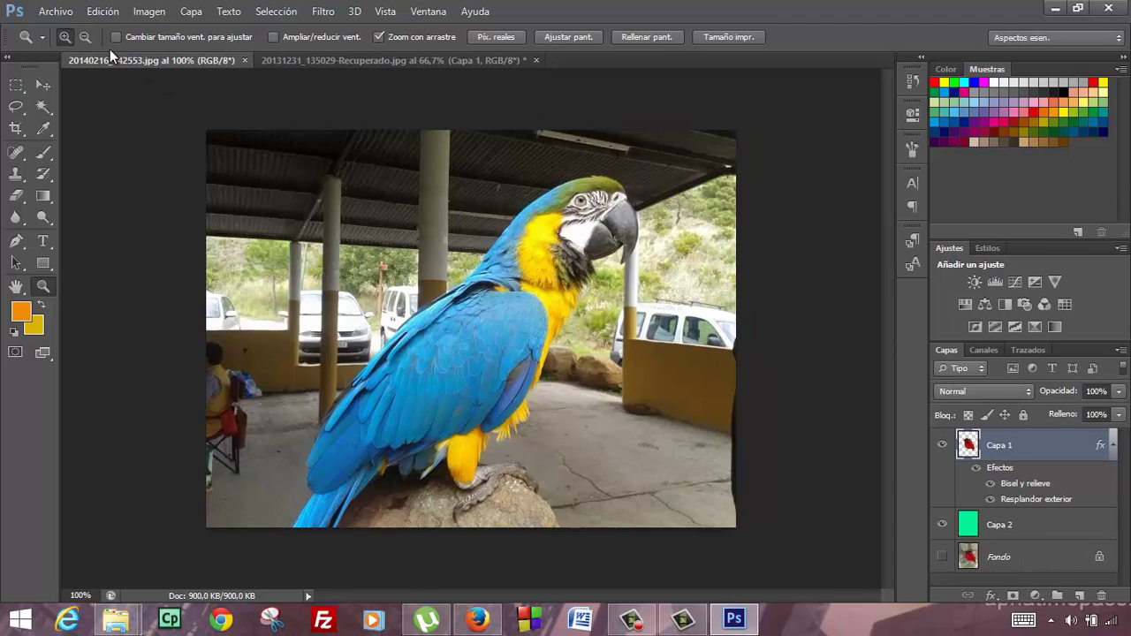
left_click(56, 14)
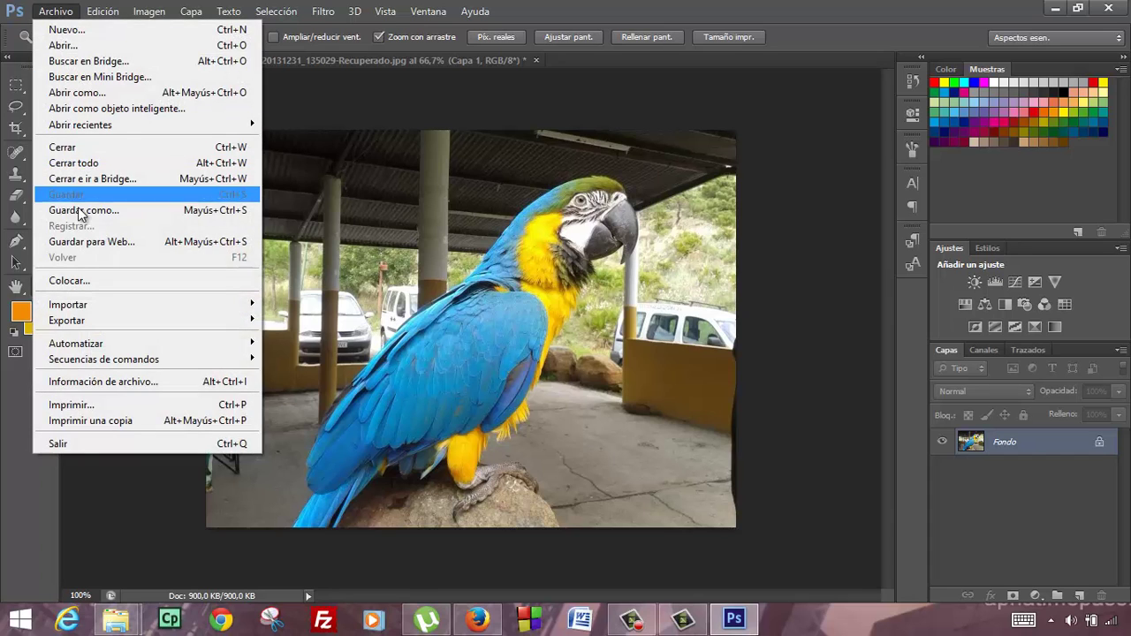
left_click(79, 212)
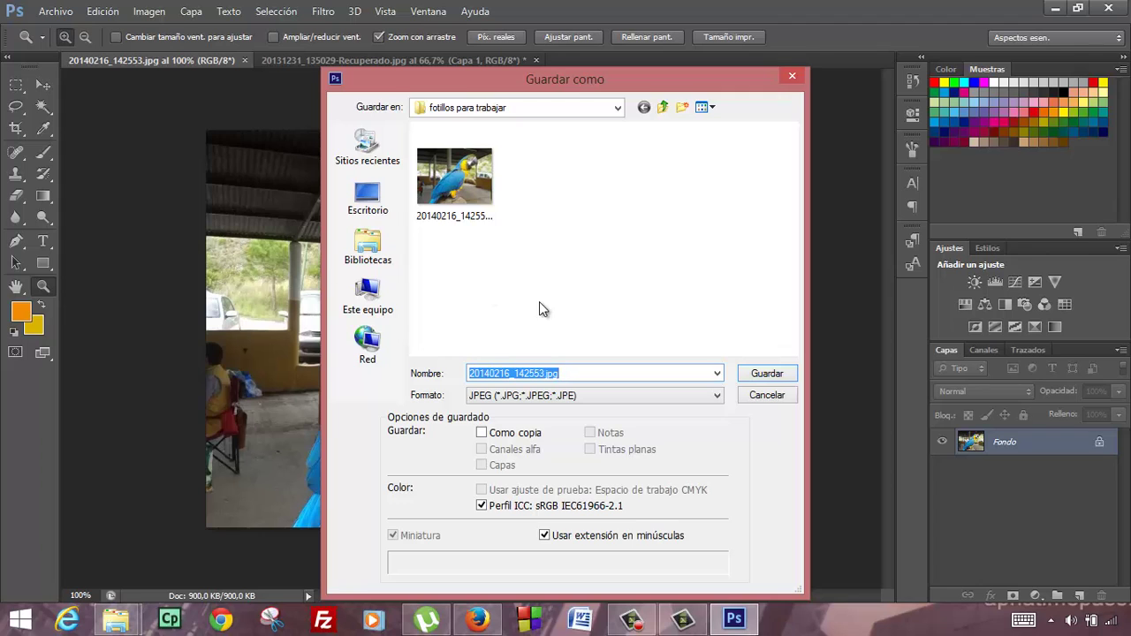
type("lorito")
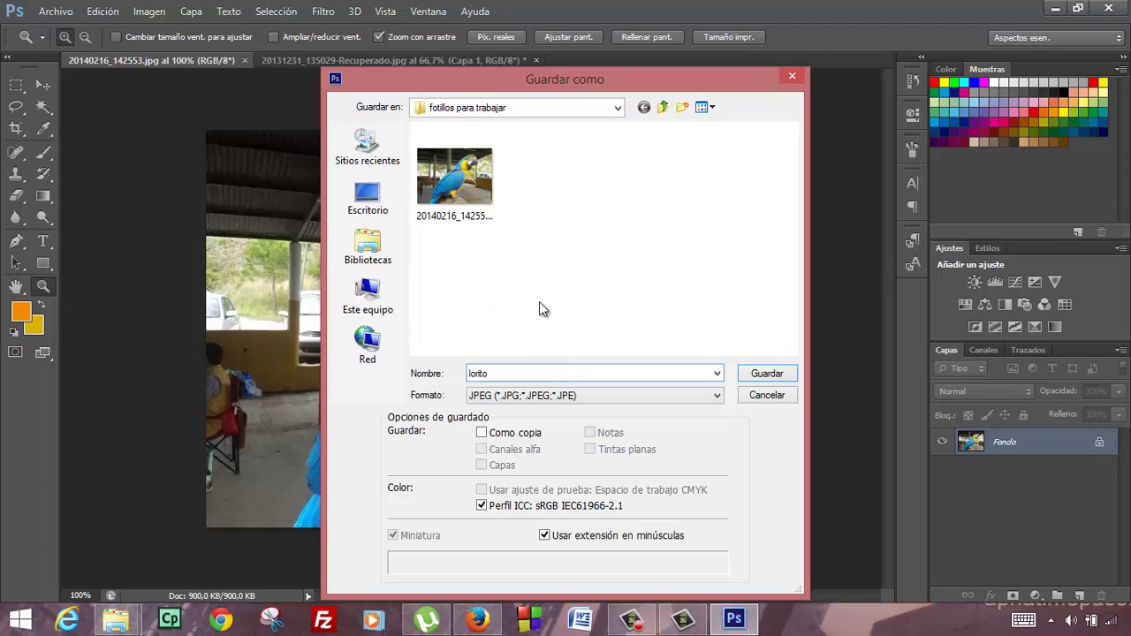
key("Return")
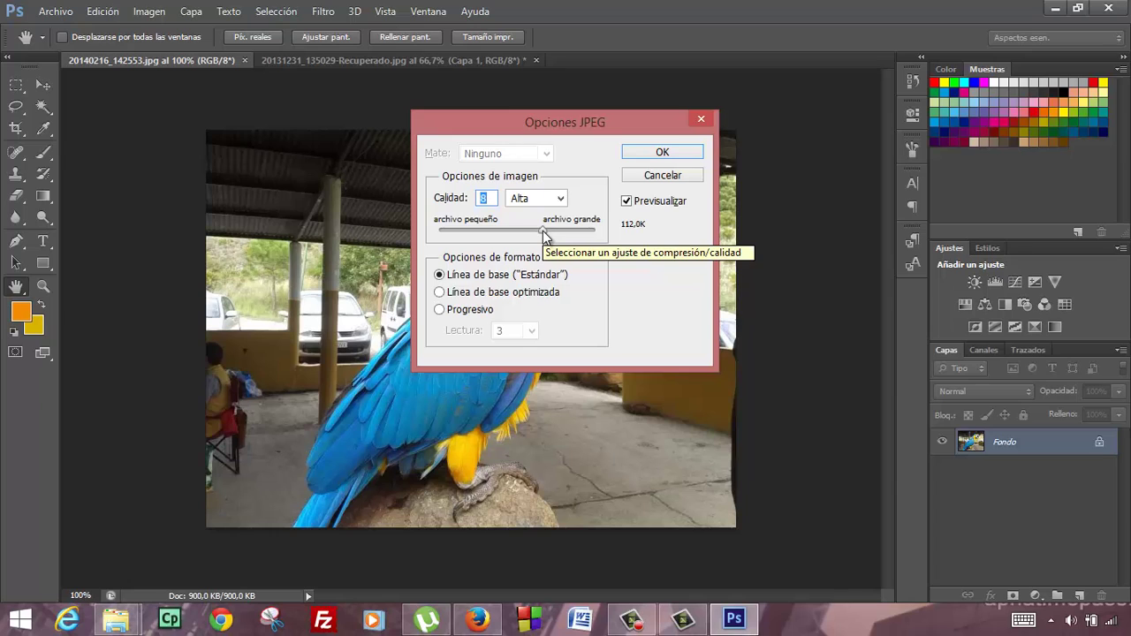
left_click_drag(542, 232, 634, 232)
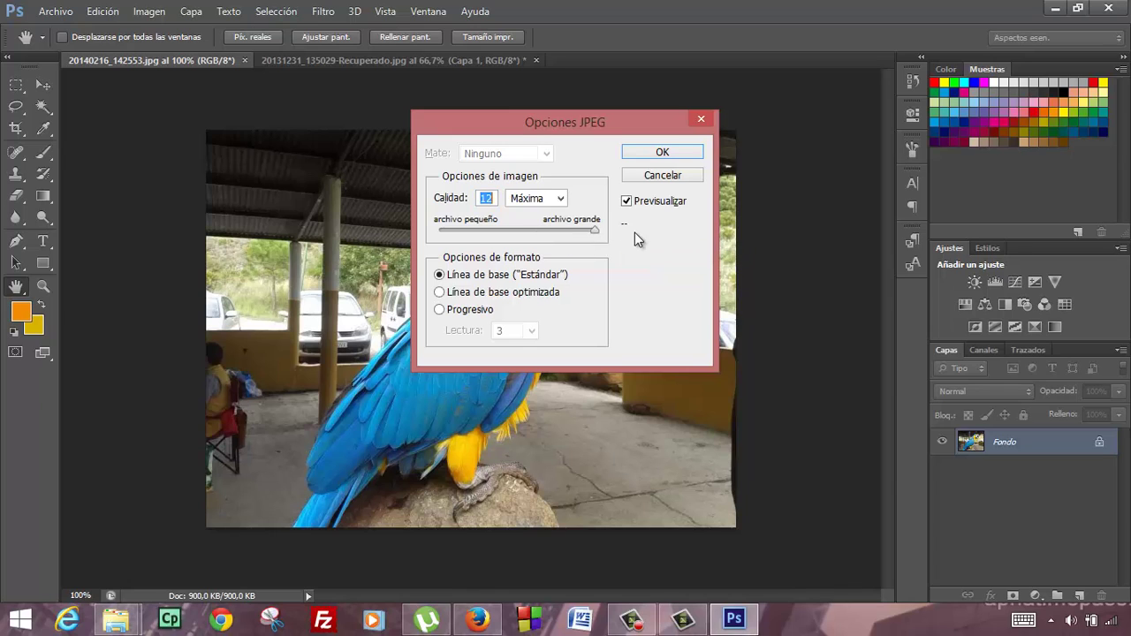
left_click(676, 153)
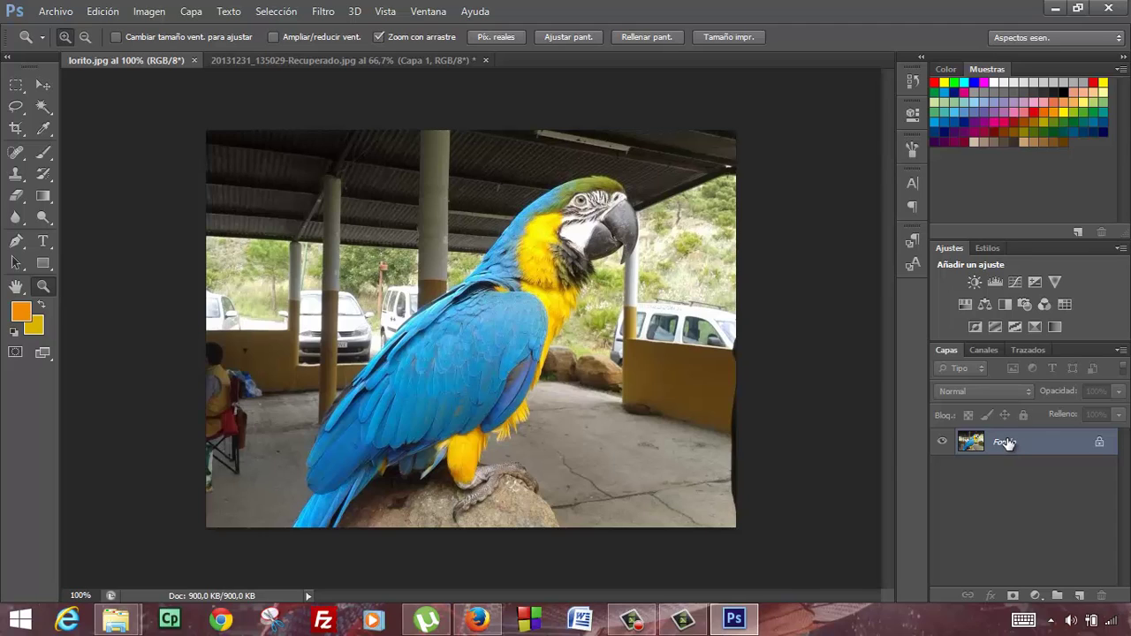
Duplicate the Fondo layer of lorito.jpg to create 'Fondo copia' above it
right_click(1007, 443)
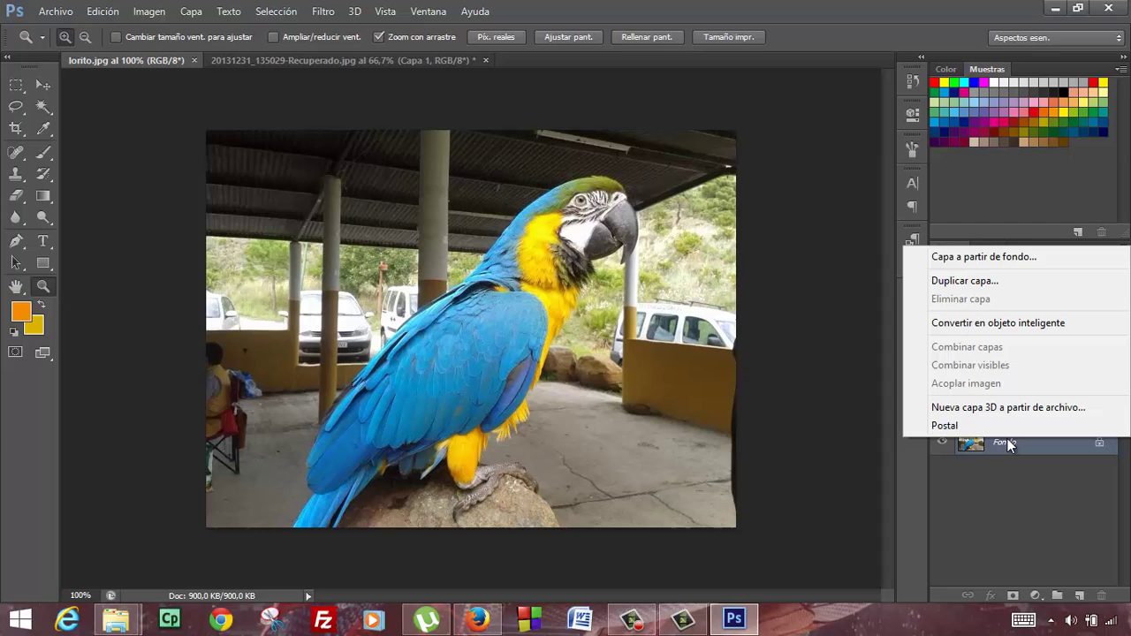
left_click(1000, 280)
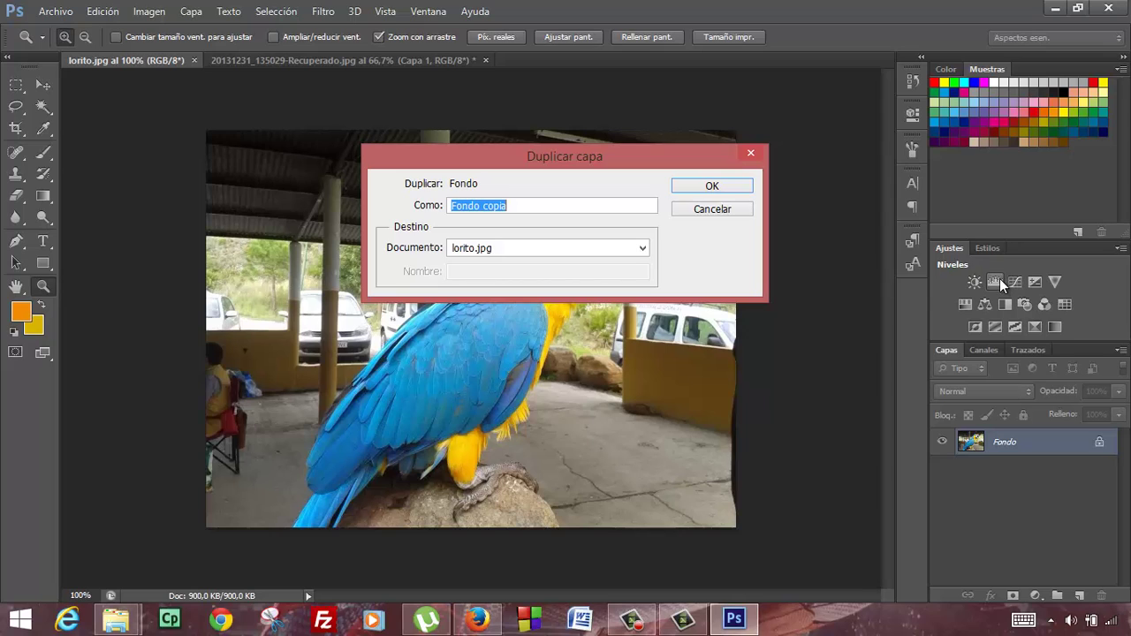
left_click(742, 186)
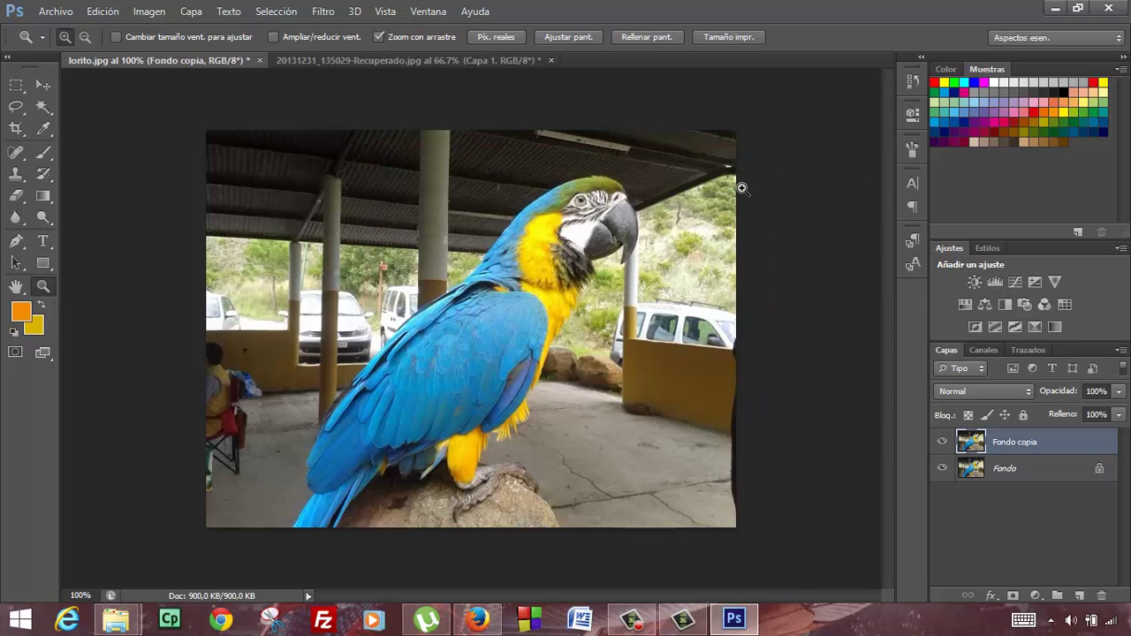